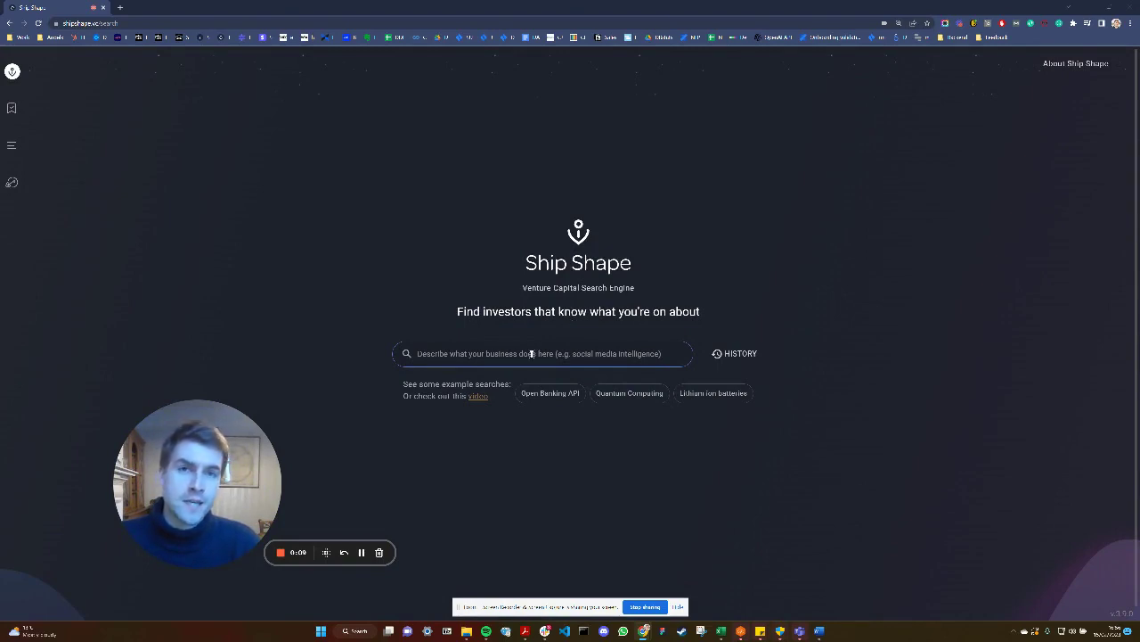
Search Ship Shape for 'embedded finance'
left_click(531, 354)
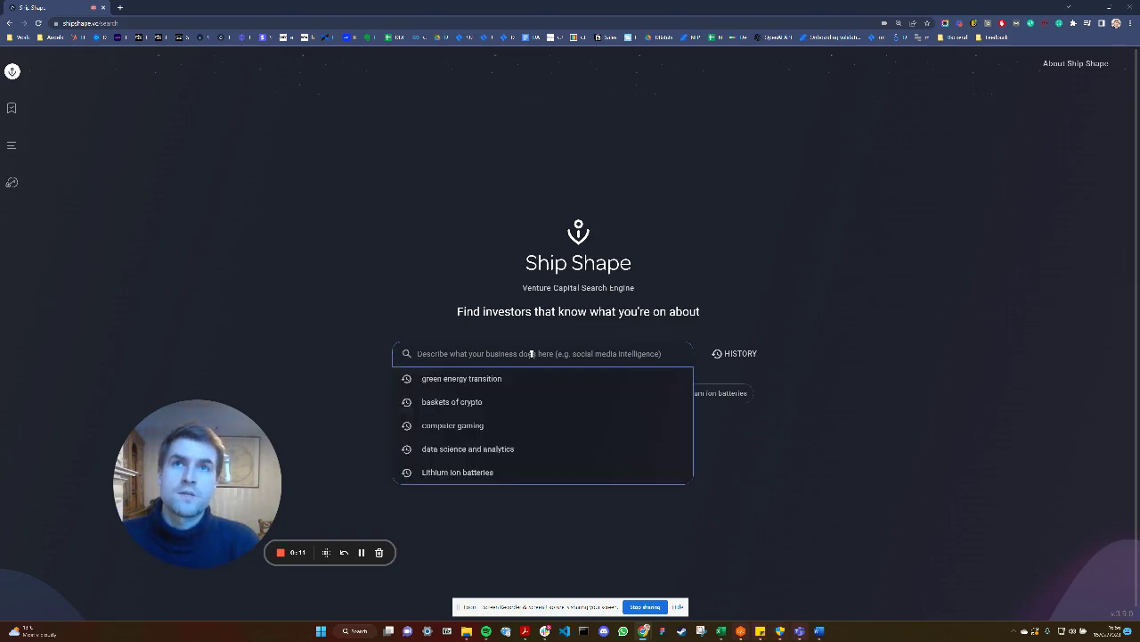
type("e")
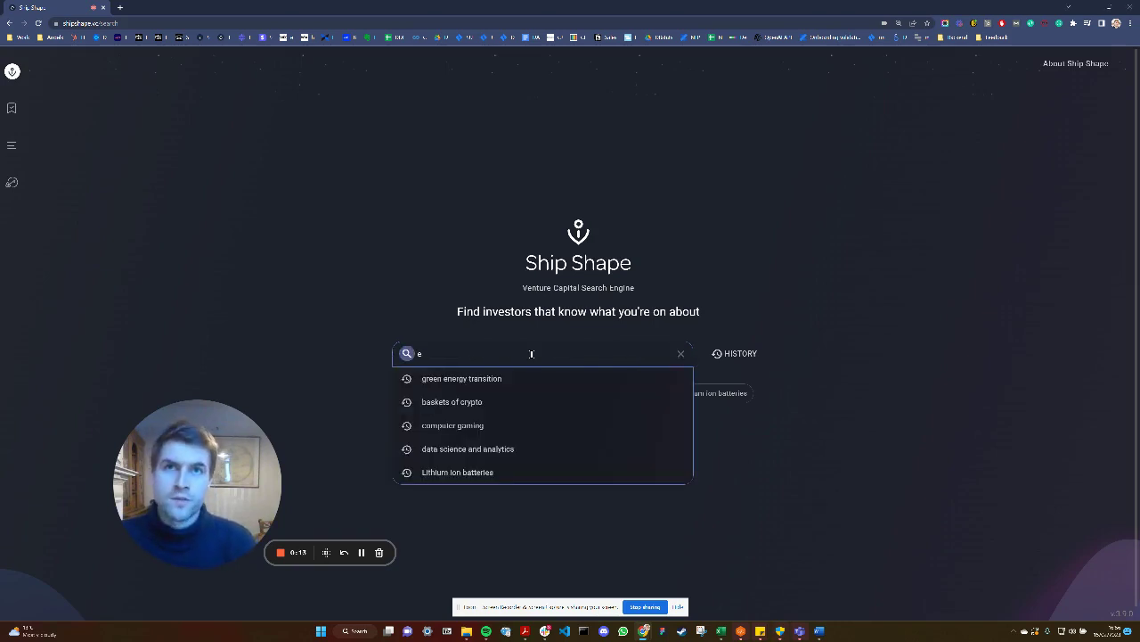
type("mbedded finance")
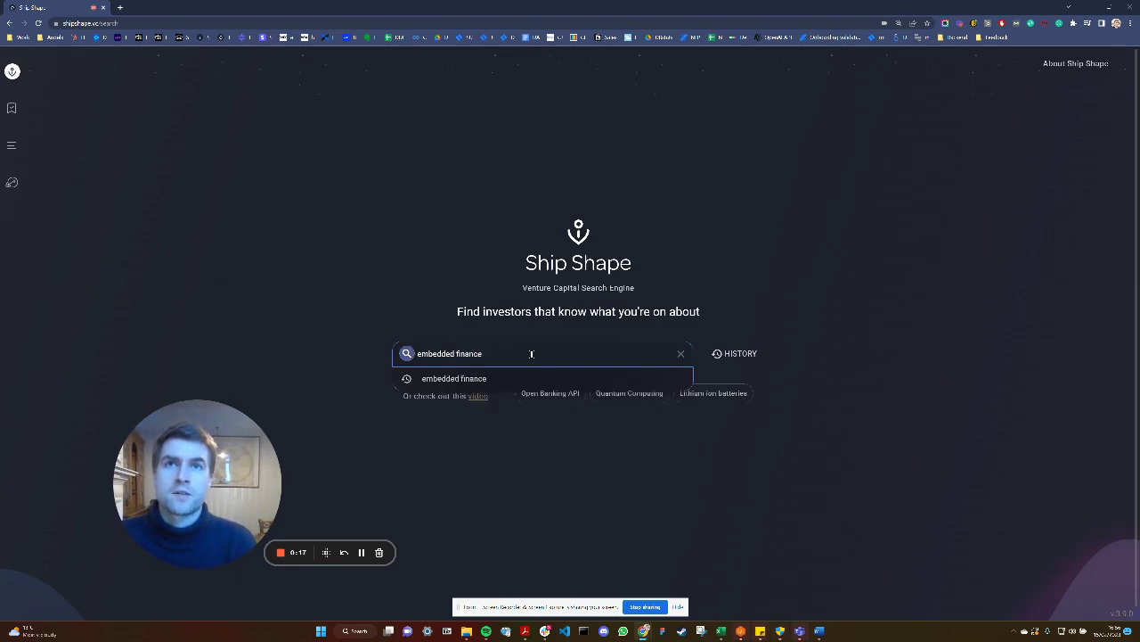
key("Return")
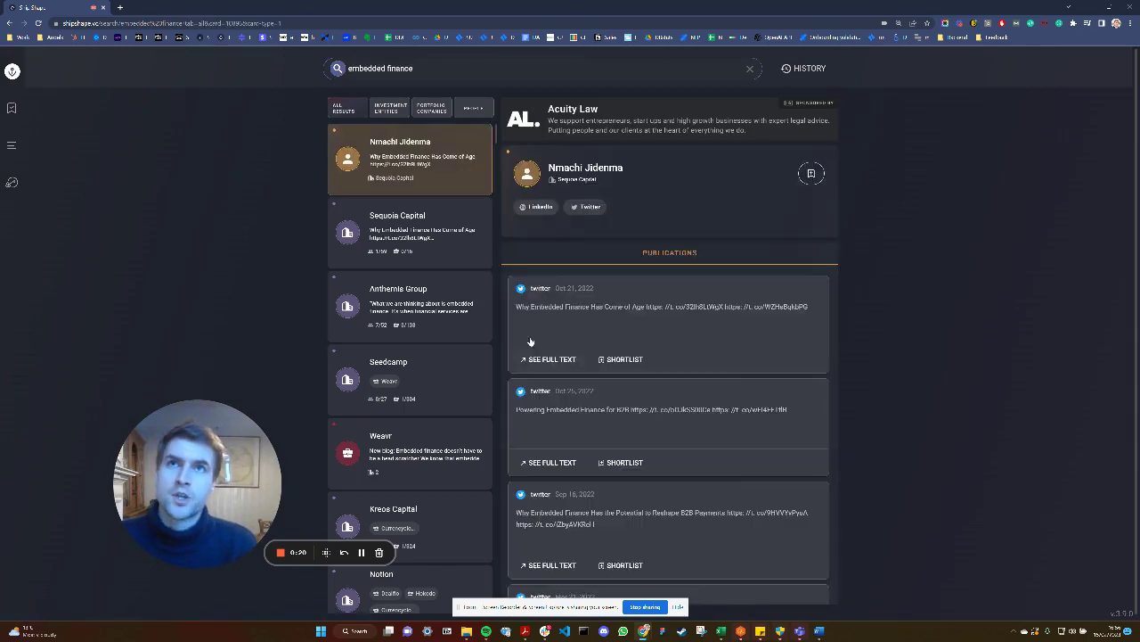
Narrow the results to people and browse the second, third and fourth profiles
left_click(474, 108)
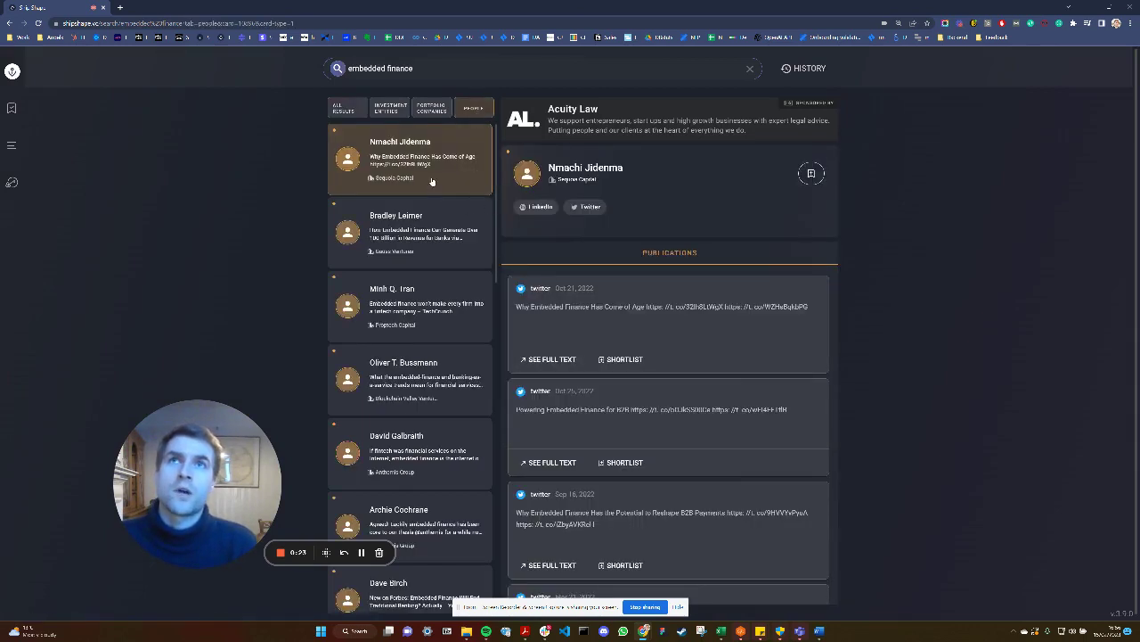
left_click(459, 225)
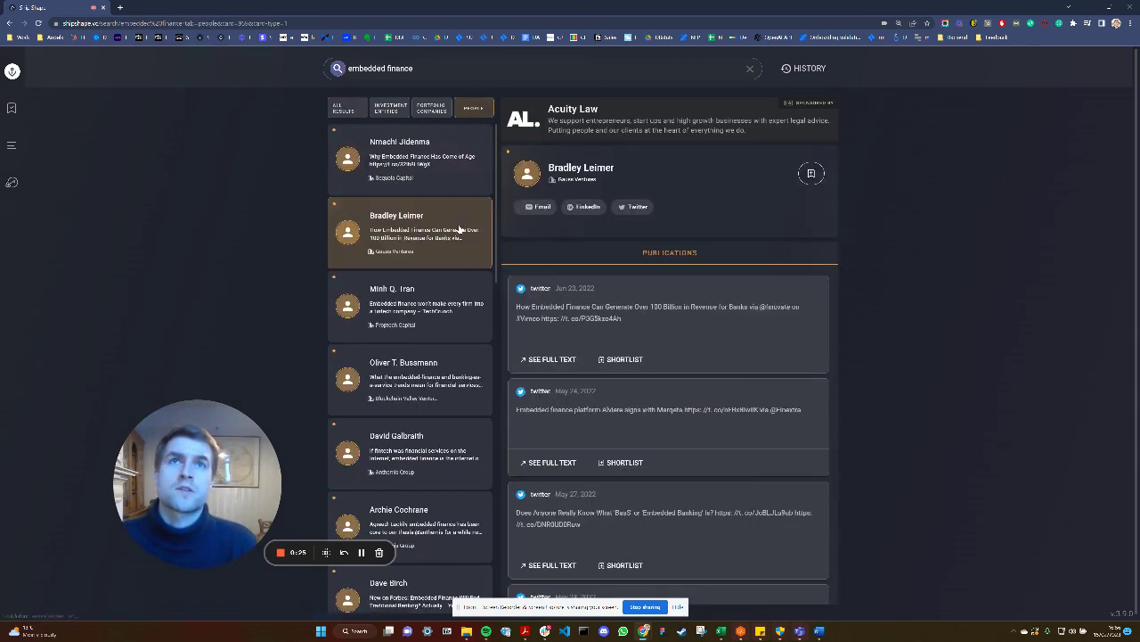
left_click(453, 294)
left_click(464, 367)
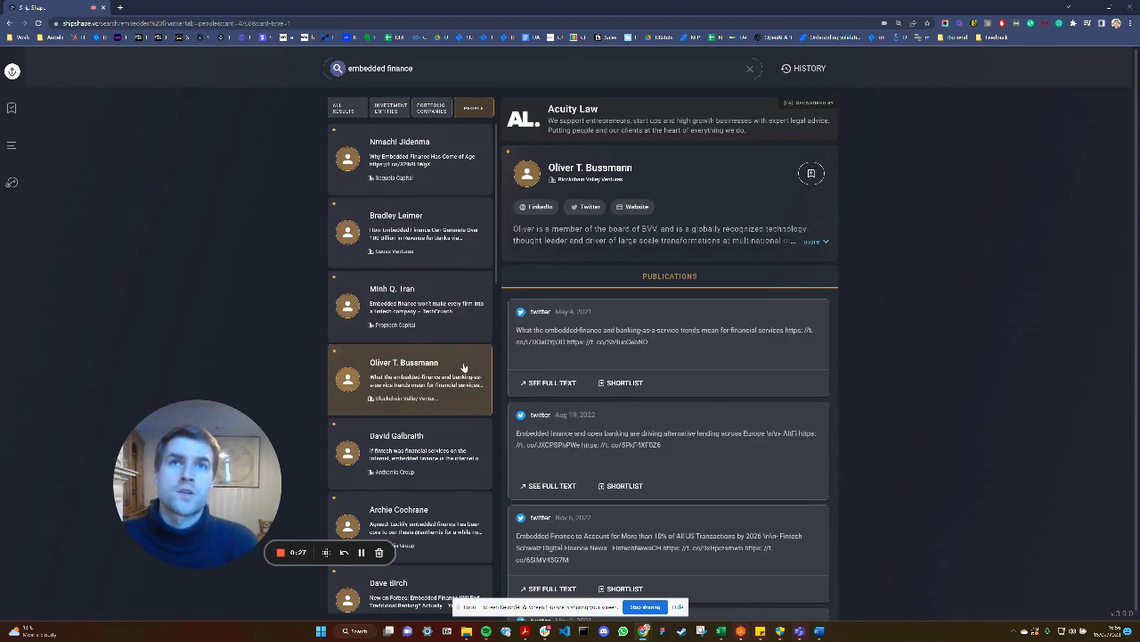
Return to the second person's profile and read the full Jun 23 tweet
left_click(435, 201)
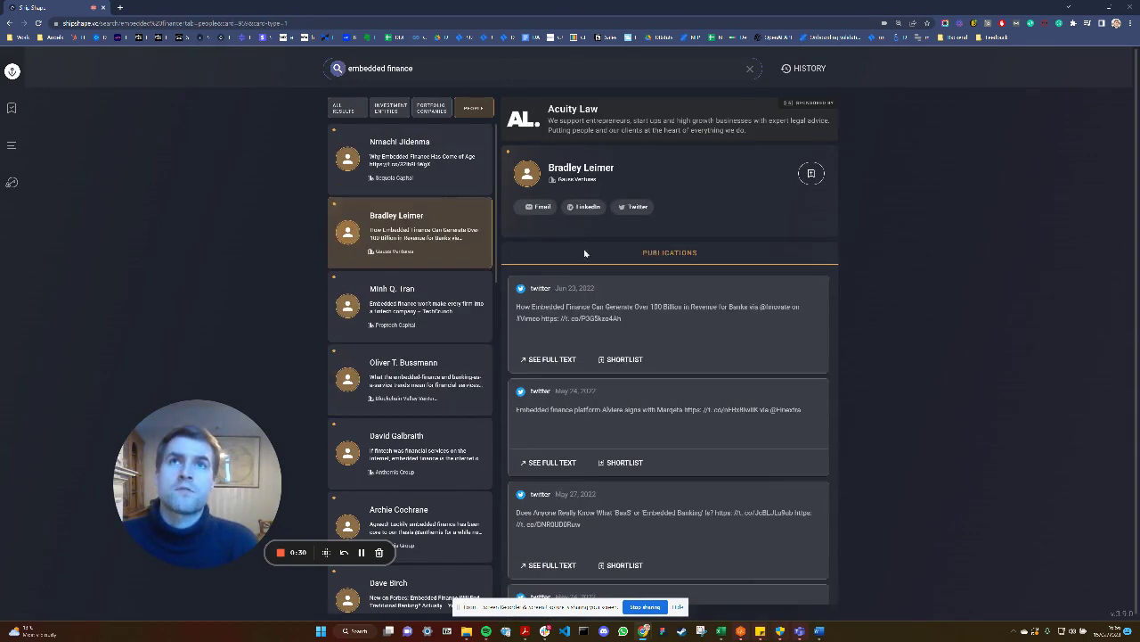
left_click(553, 360)
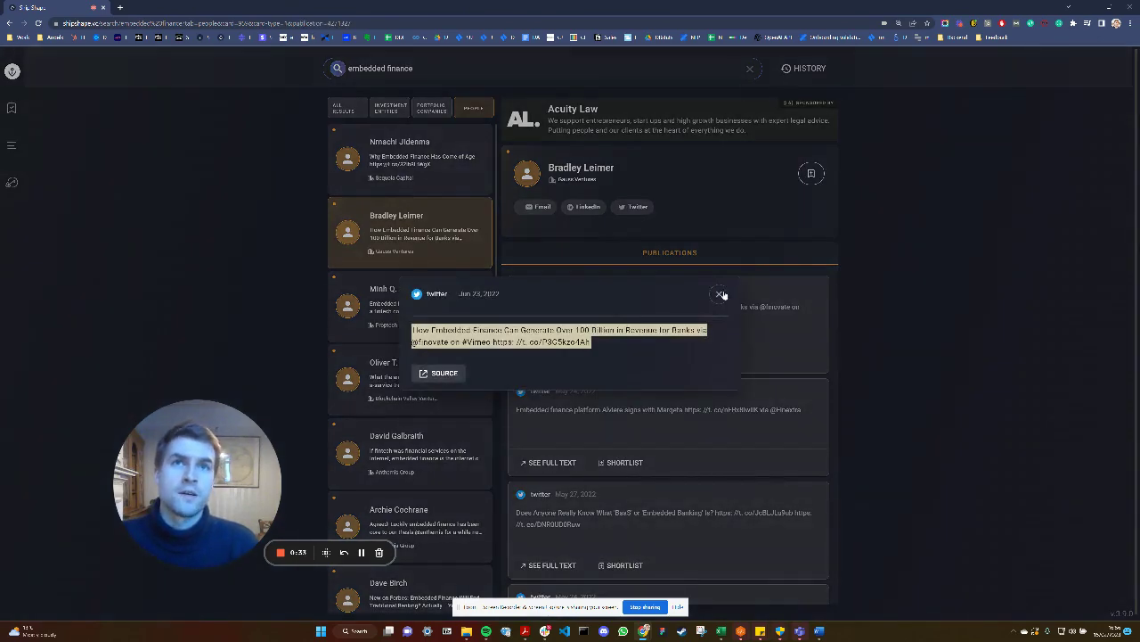
left_click(720, 295)
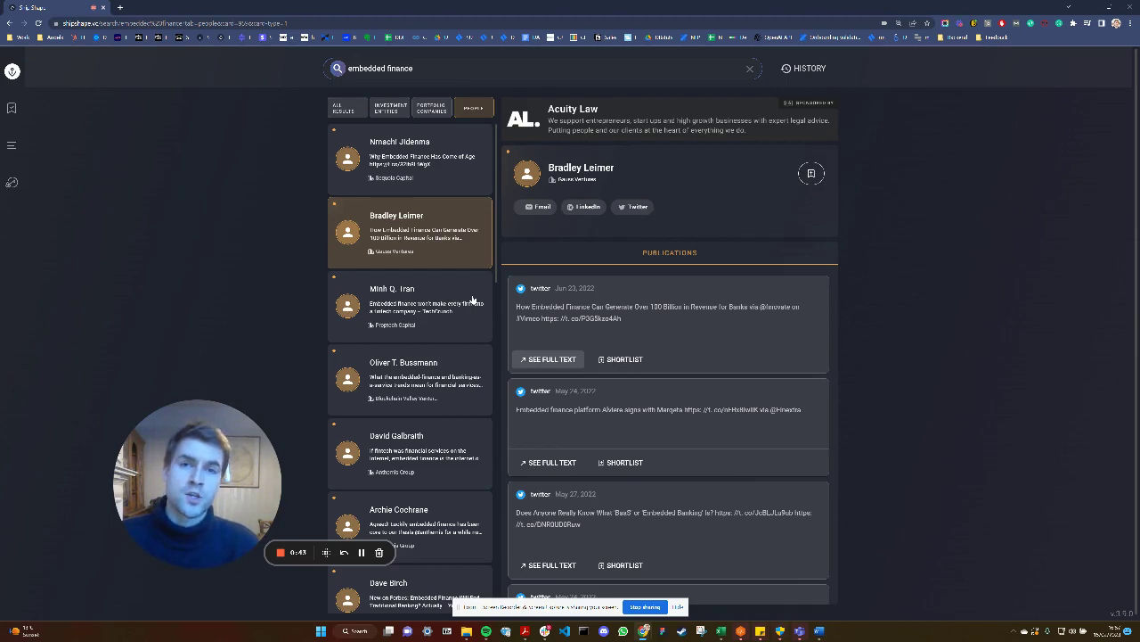
Narrow the embedded finance results to portfolio companies and scroll the list
left_click(440, 109)
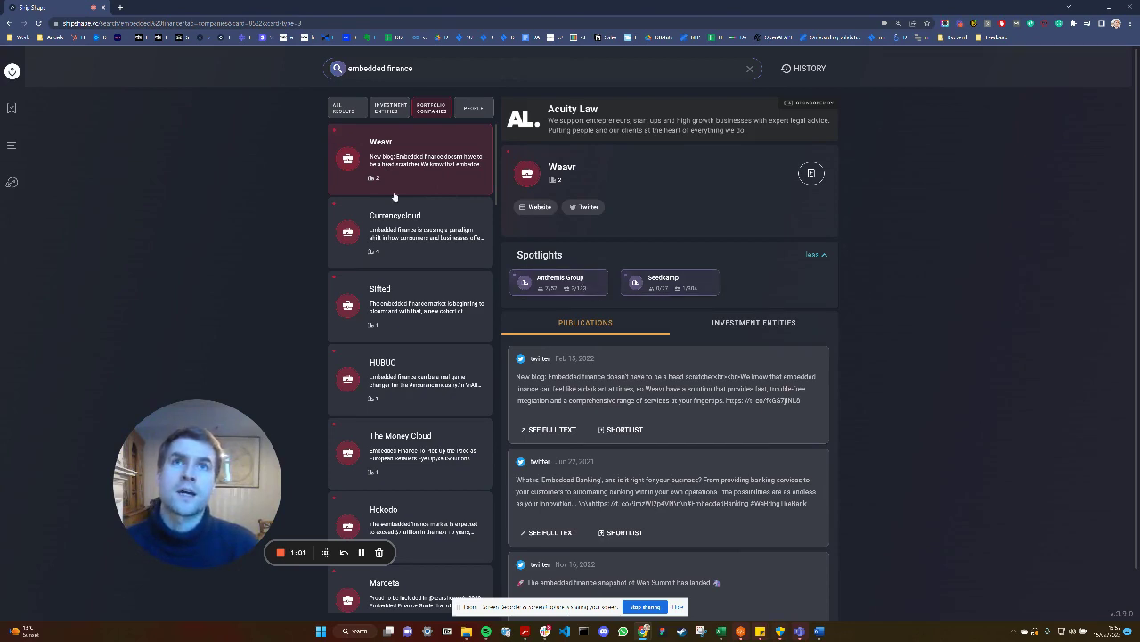
scroll(632, 415, "down", 1)
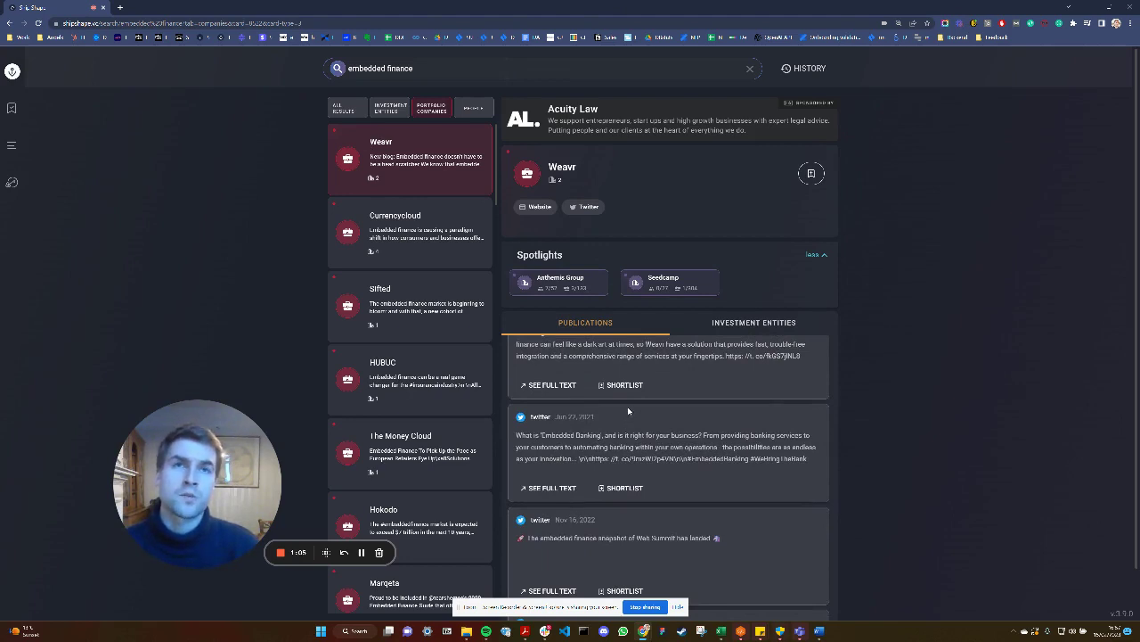
scroll(627, 406, "down", 1)
scroll(695, 388, "up", 2)
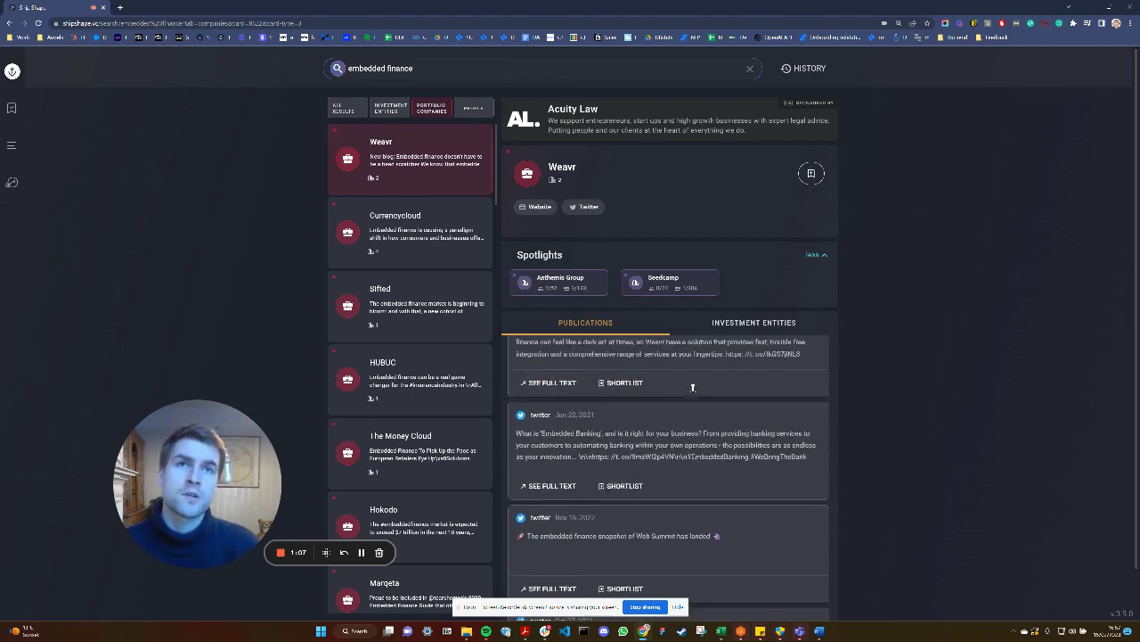
View Weavr's investment entities, Anthemis Group and Seedcamp
left_click(778, 329)
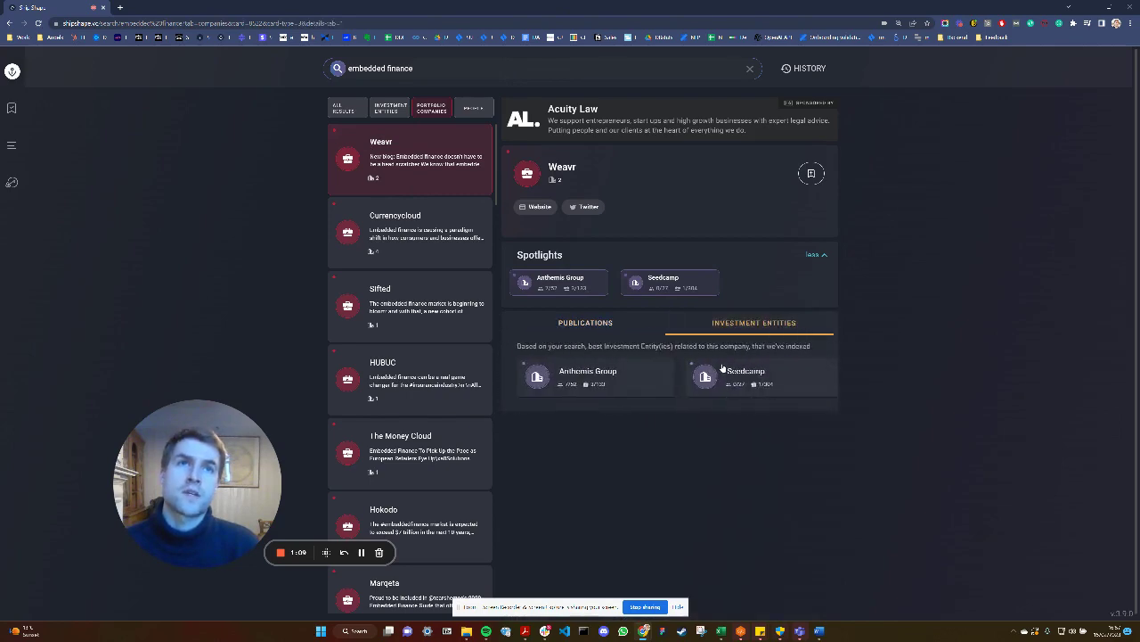
scroll(424, 303, "down", 1)
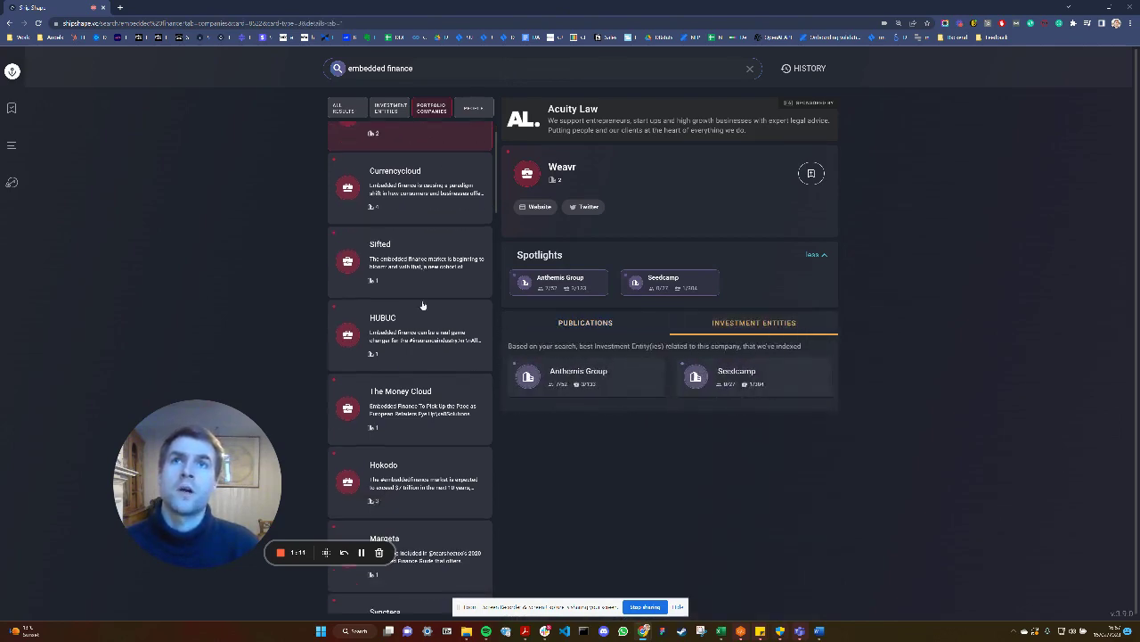
scroll(401, 285, "up", 1)
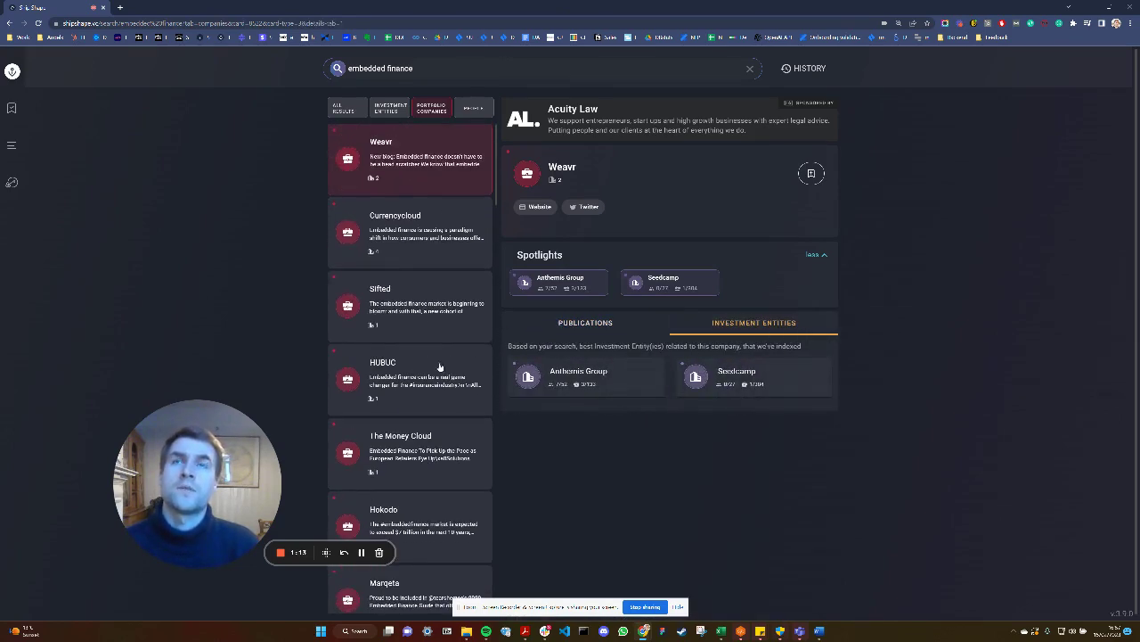
scroll(439, 374, "down", 3)
scroll(440, 394, "down", 1)
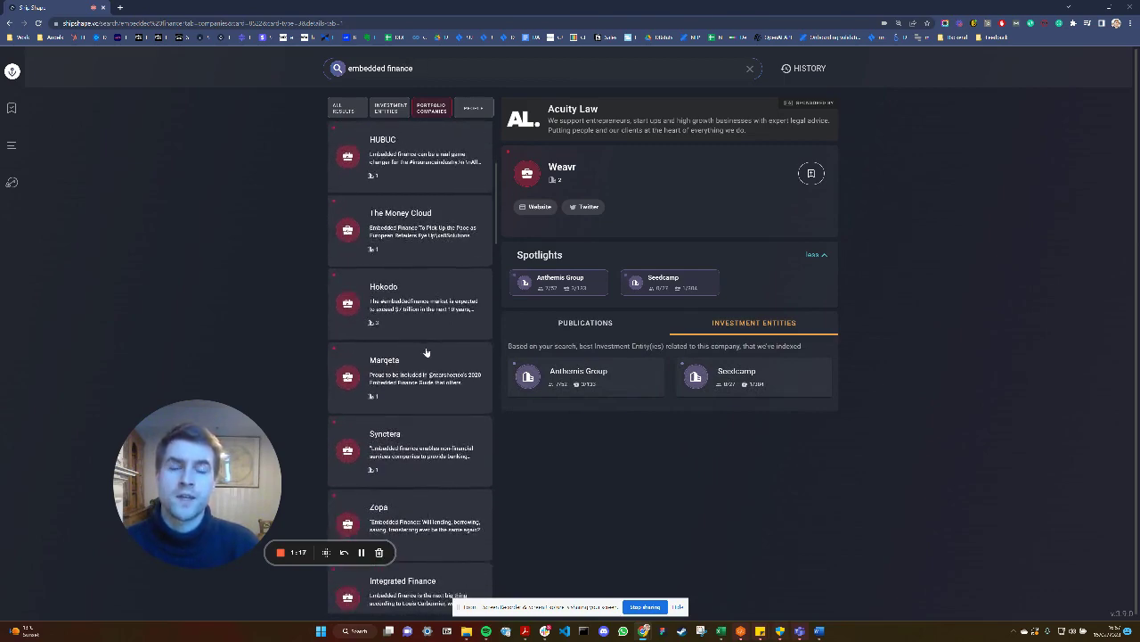
scroll(426, 352, "up", 3)
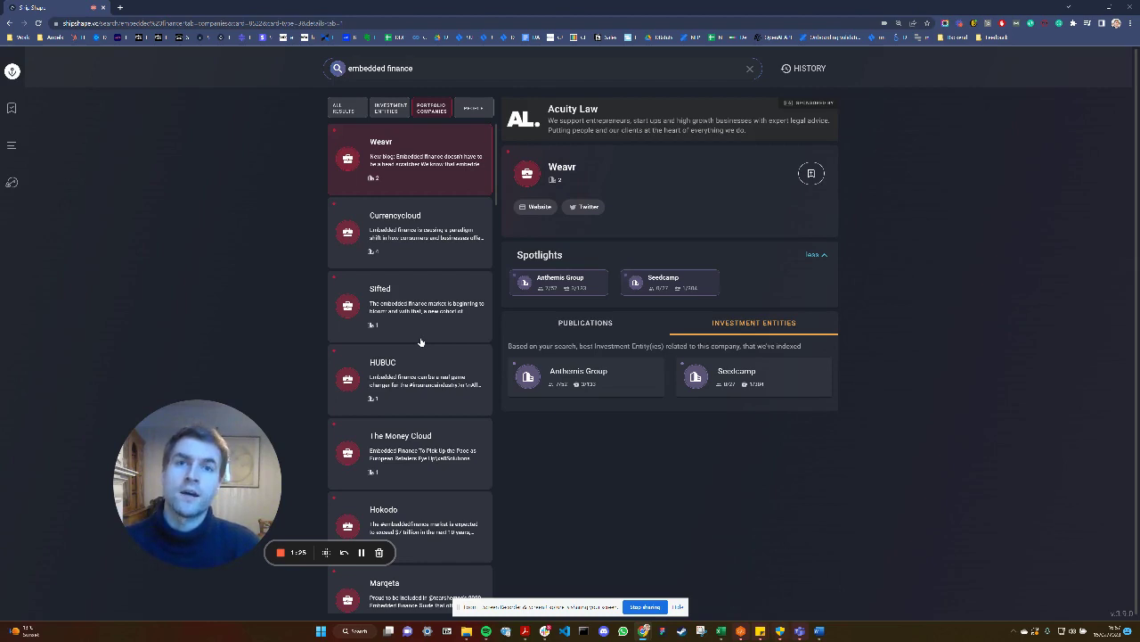
left_click(394, 111)
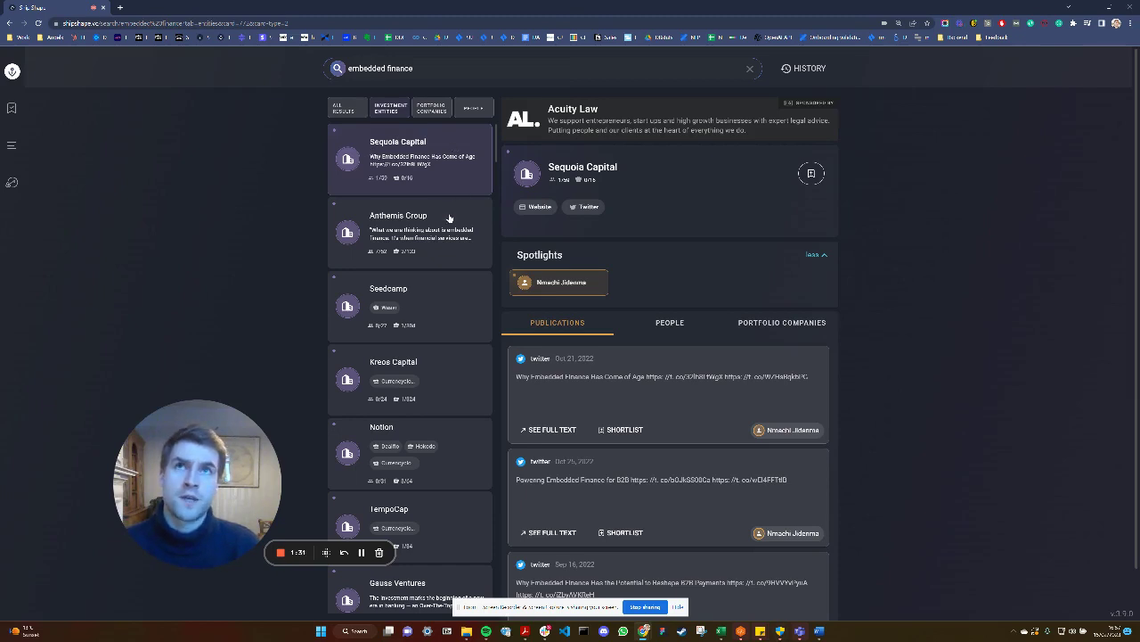
left_click(427, 262)
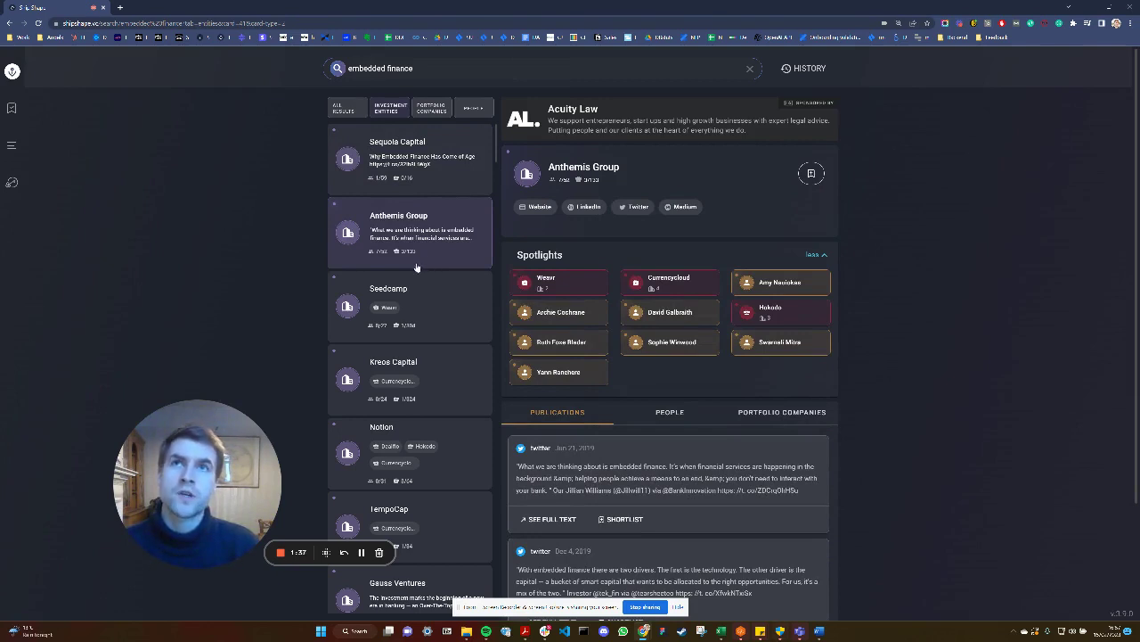
mouse_move(401, 257)
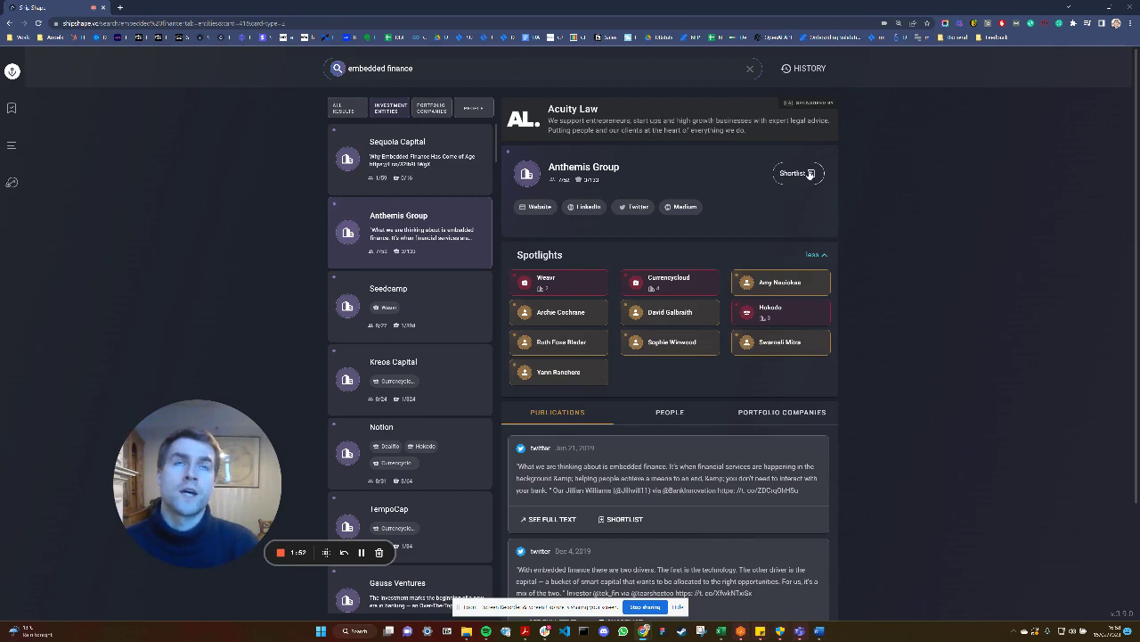
Confirm Embedded Finance is the active shortlist, then shortlist Anthemis Group
left_click(15, 112)
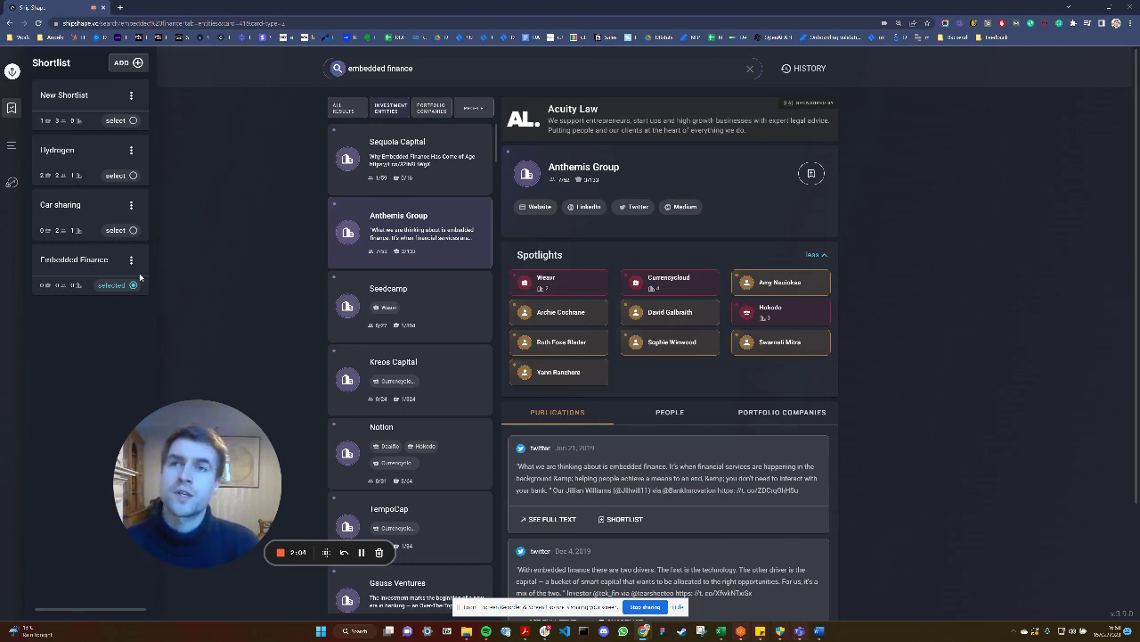
left_click(212, 251)
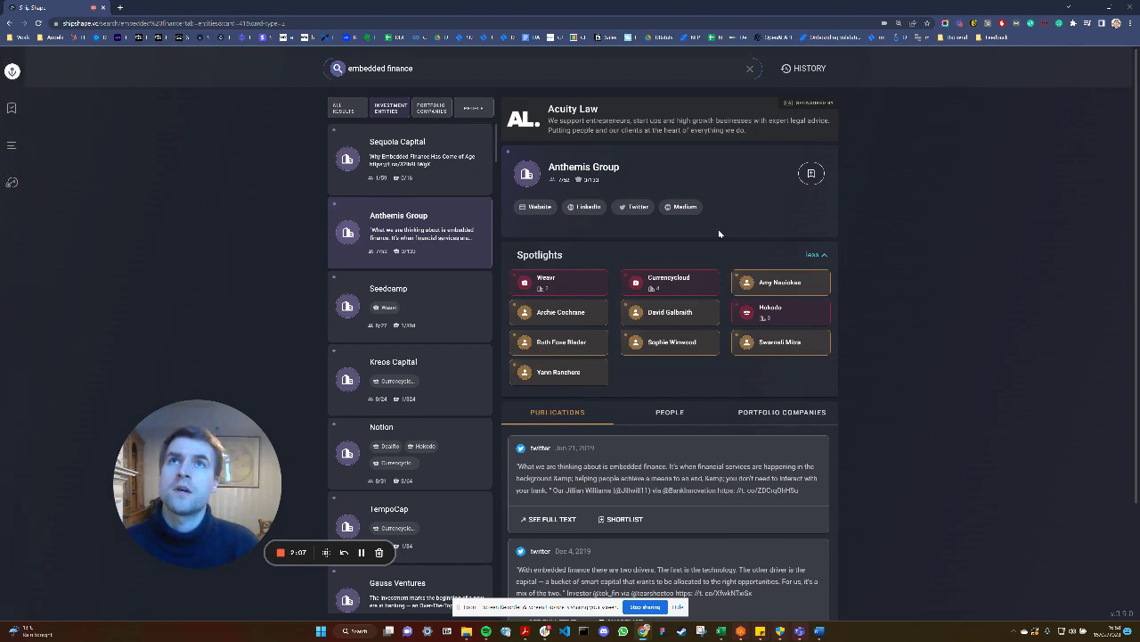
left_click(811, 175)
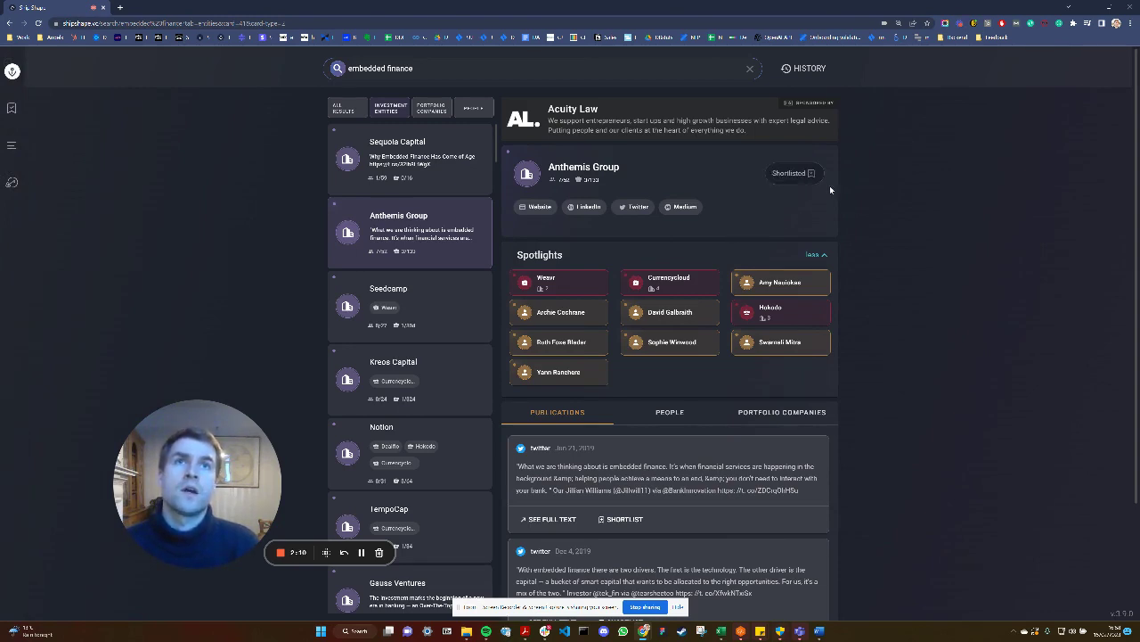
Open Weavr from Anthemis Group's spotlights and shortlist it plus its Feb 15, 2022 tweet
left_click(584, 278)
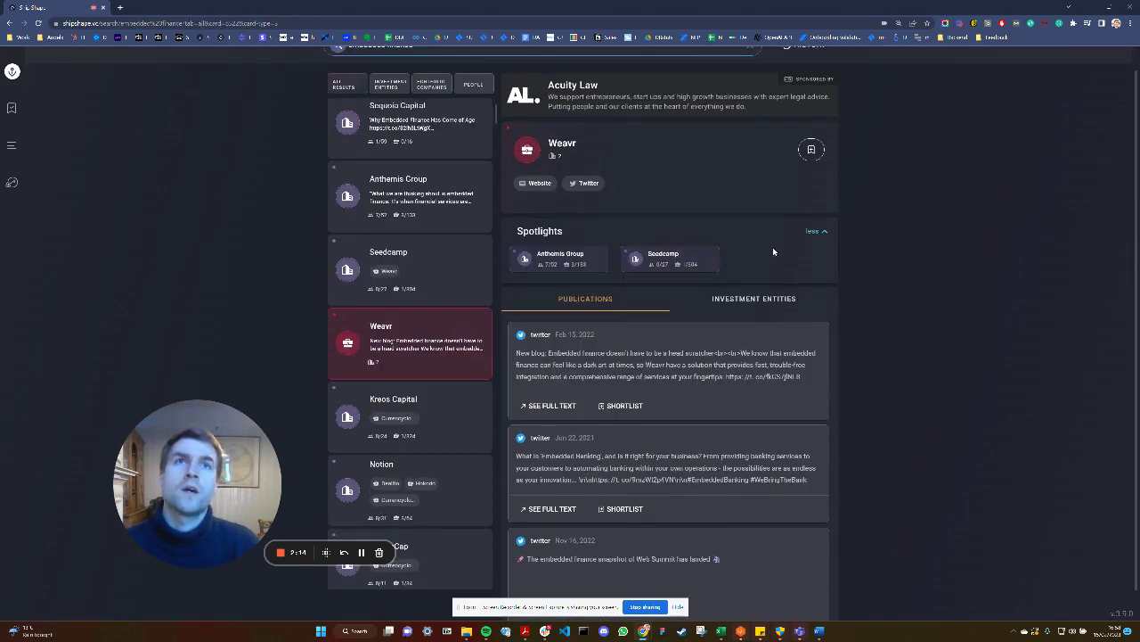
left_click(811, 150)
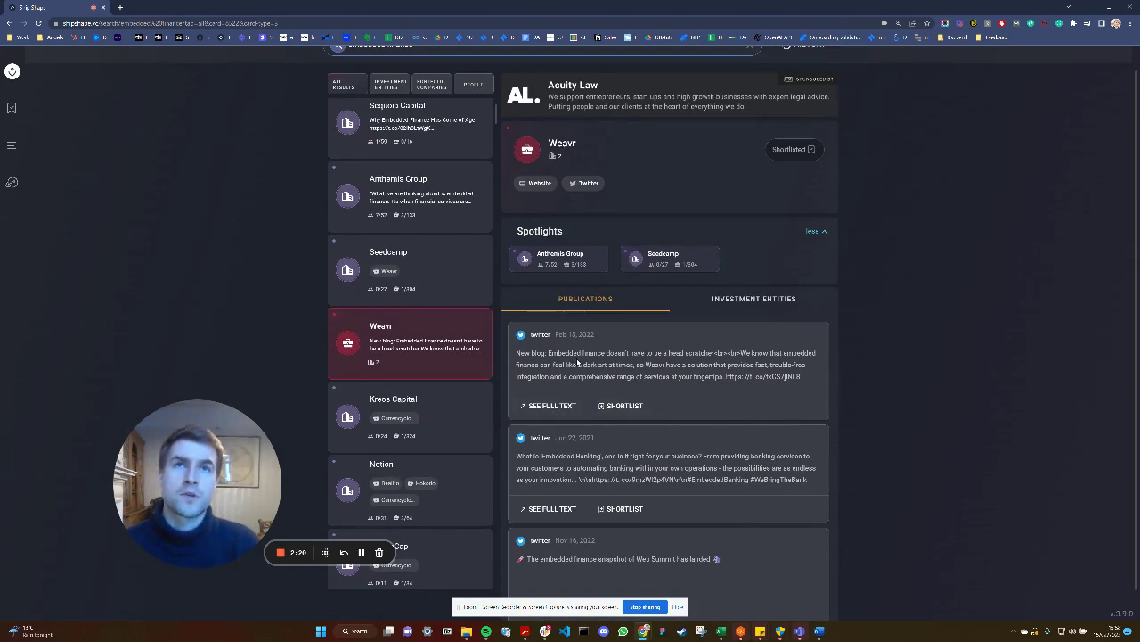
left_click(634, 406)
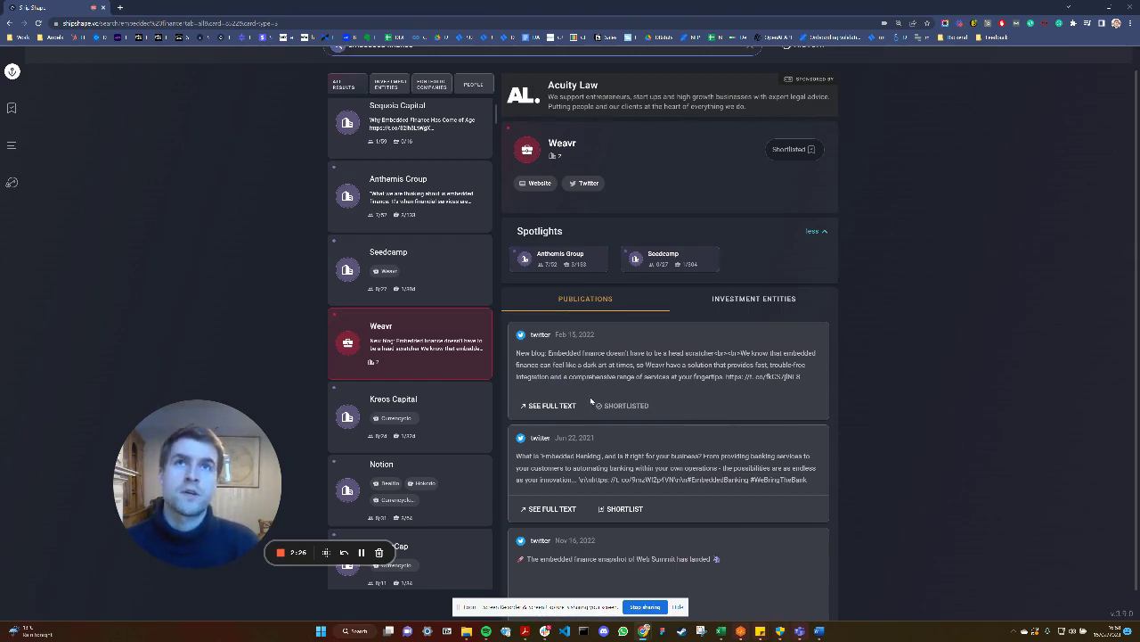
scroll(383, 324, "up", 1)
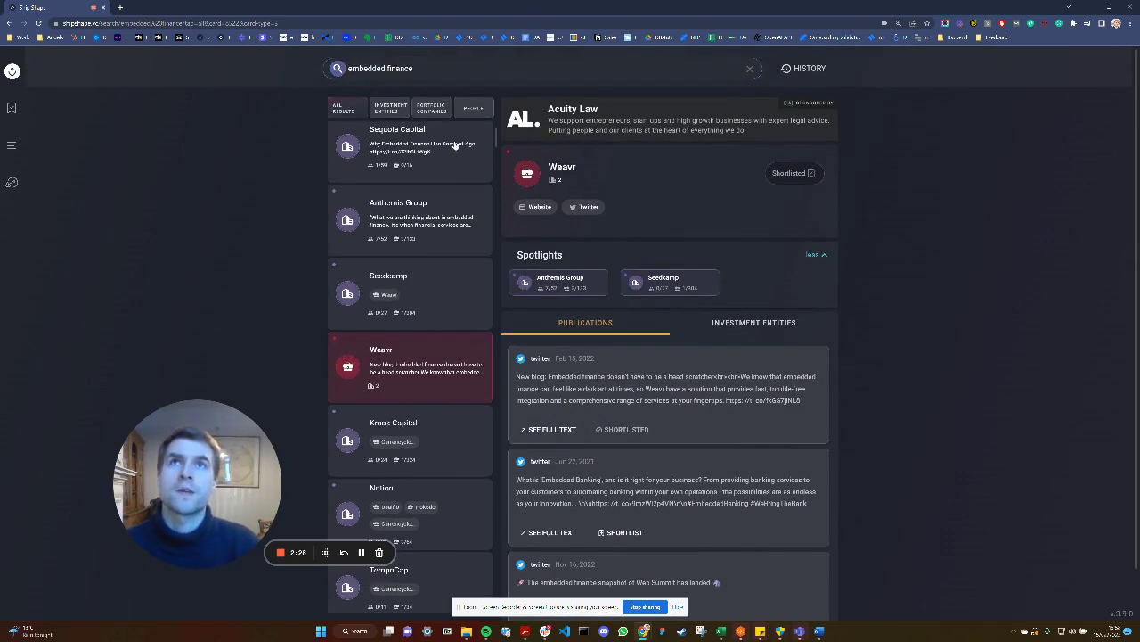